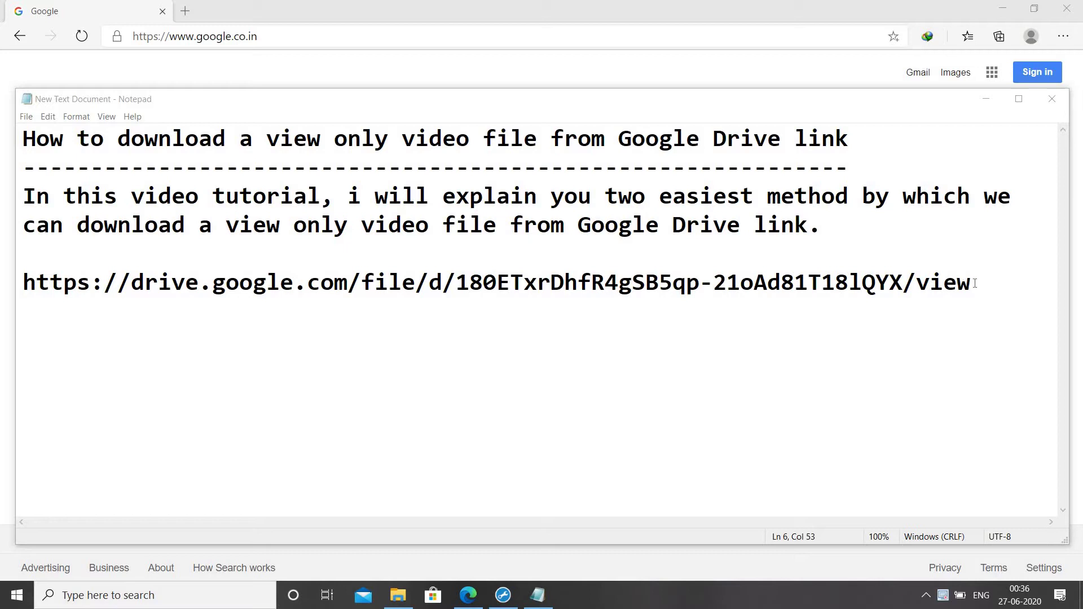
Select the Google Drive link for LEGEND_20190710_231353.mp4 in Notepad to copy it.
{"action": "left_click_drag", "start_coordinate": [975, 283], "coordinate": [22, 283]}
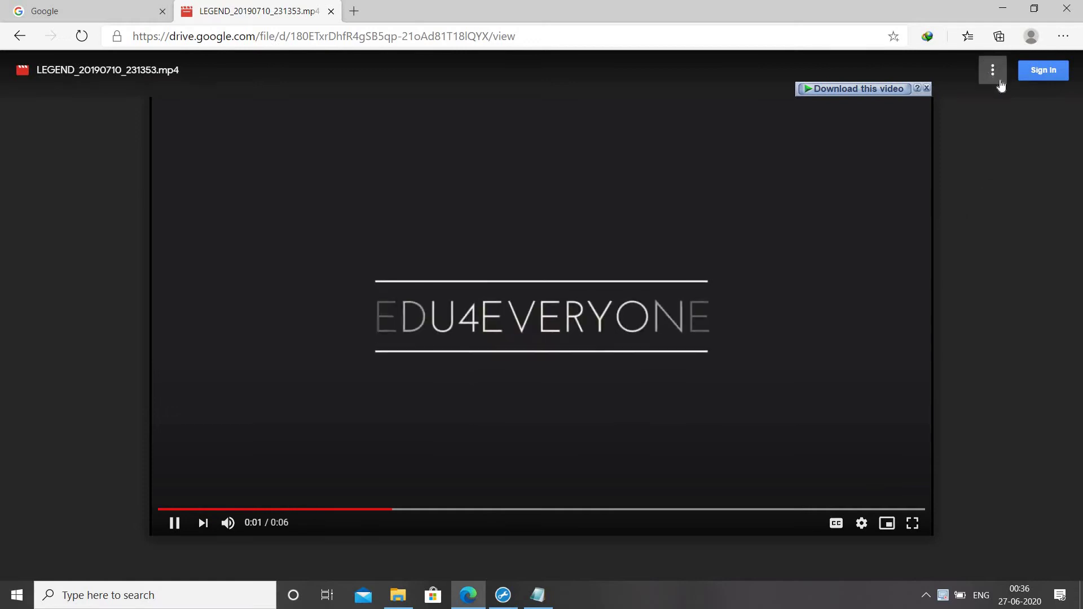
Download the Drive video LEGEND_20190710_231353.mp4 with IDM's Start Download.
{"action": "left_click", "coordinate": [993, 70]}
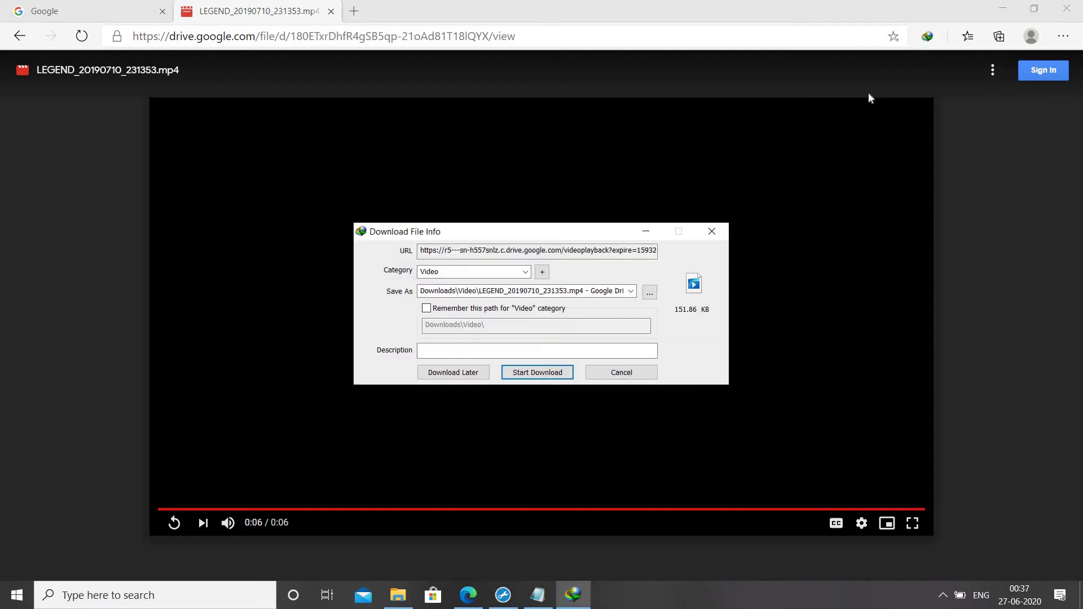
{"action": "left_click", "coordinate": [535, 371]}
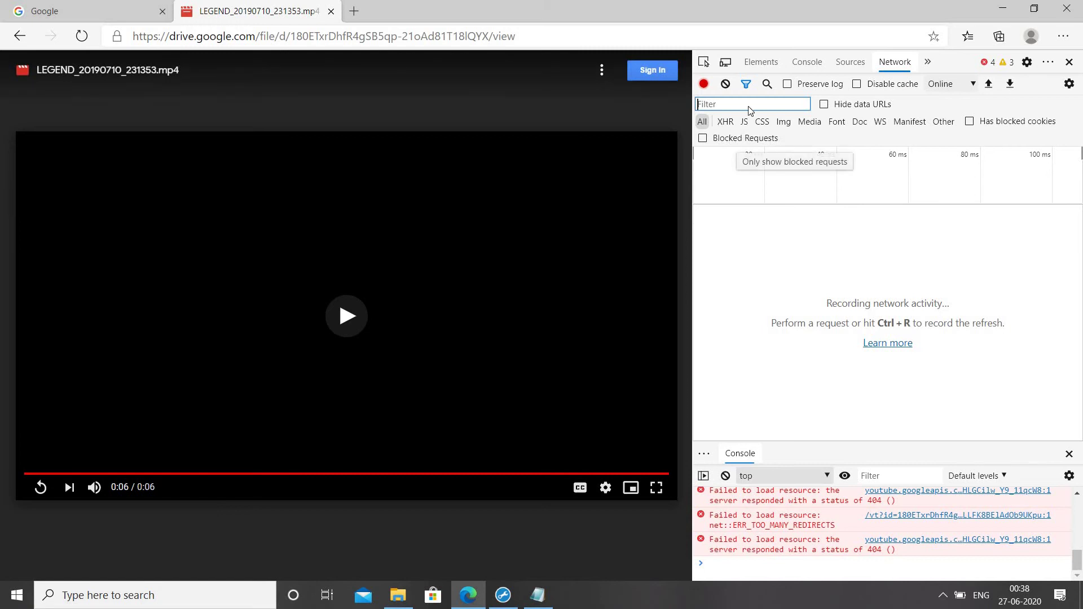
Replay the Drive video so DevTools records its videoplayback requests.
{"action": "left_click", "coordinate": [347, 318]}
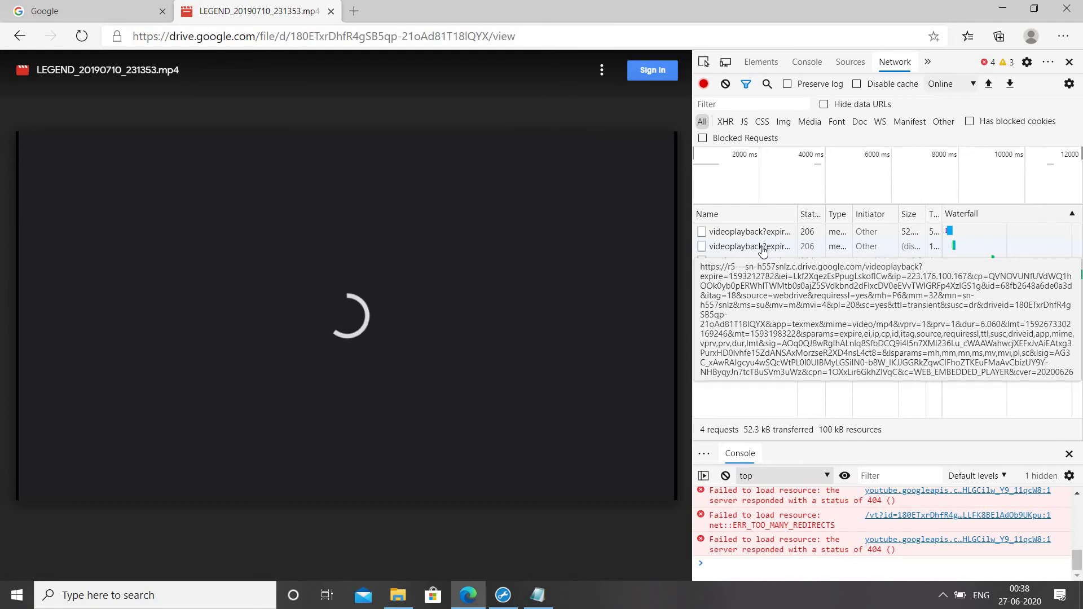
Bring up the context menu for the second videoplayback request in DevTools.
{"action": "right_click", "coordinate": [755, 250]}
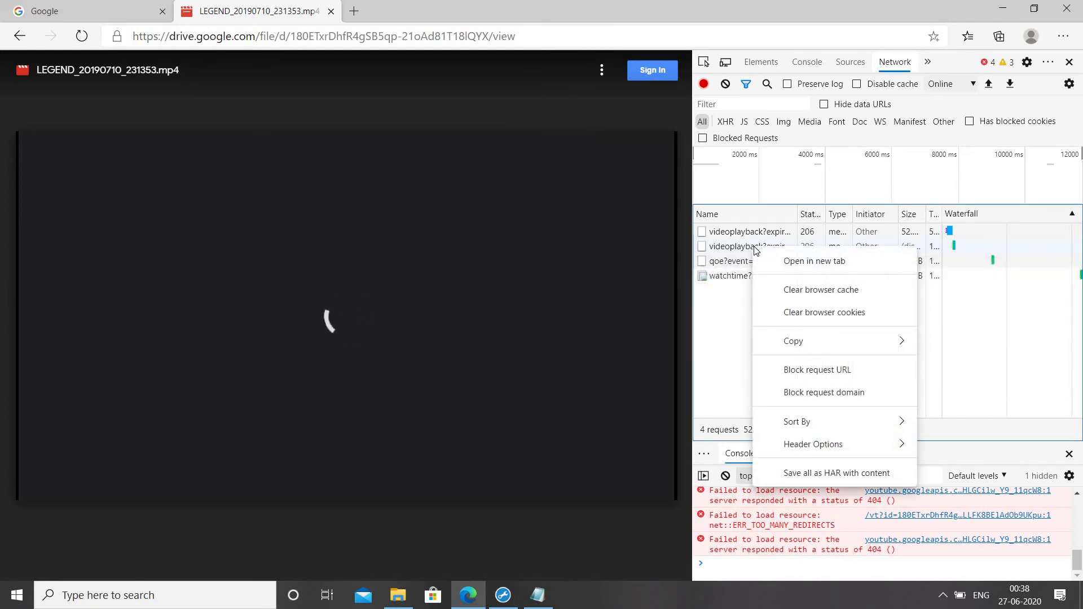